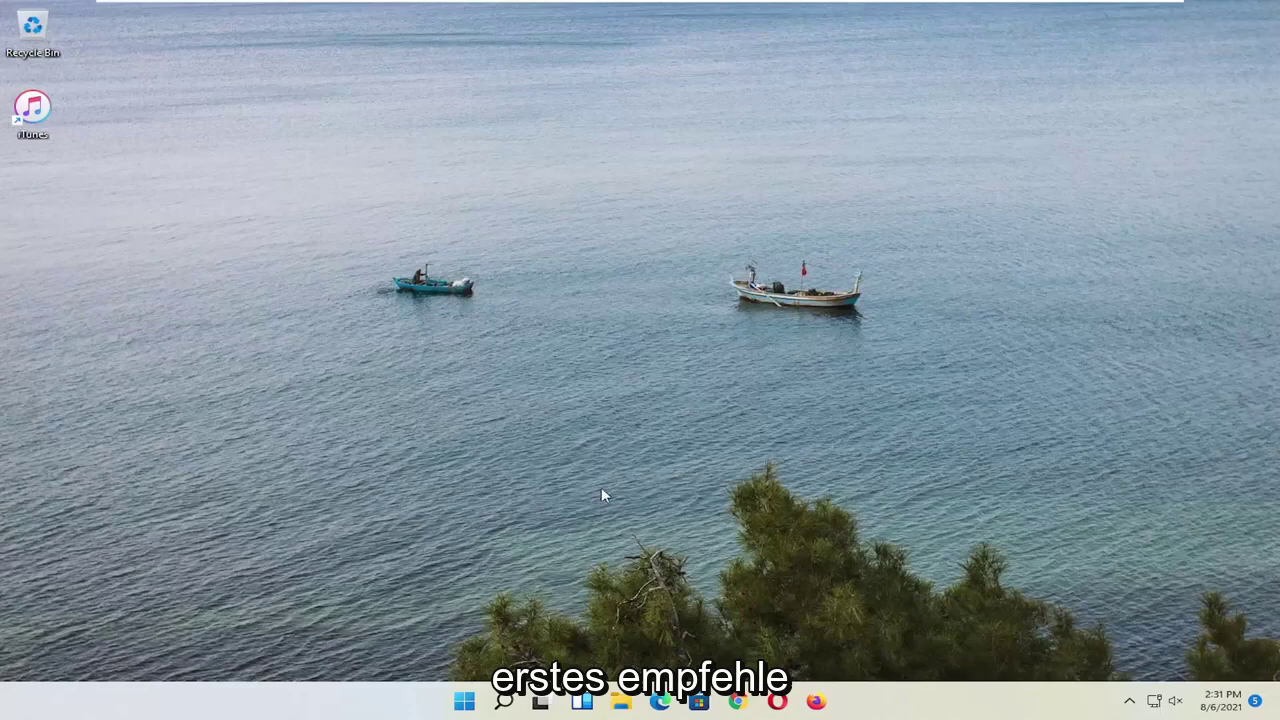
# - Open Control Panel from search, view items as Large icons, and open Programs and Features
pyautogui.click(504, 701)
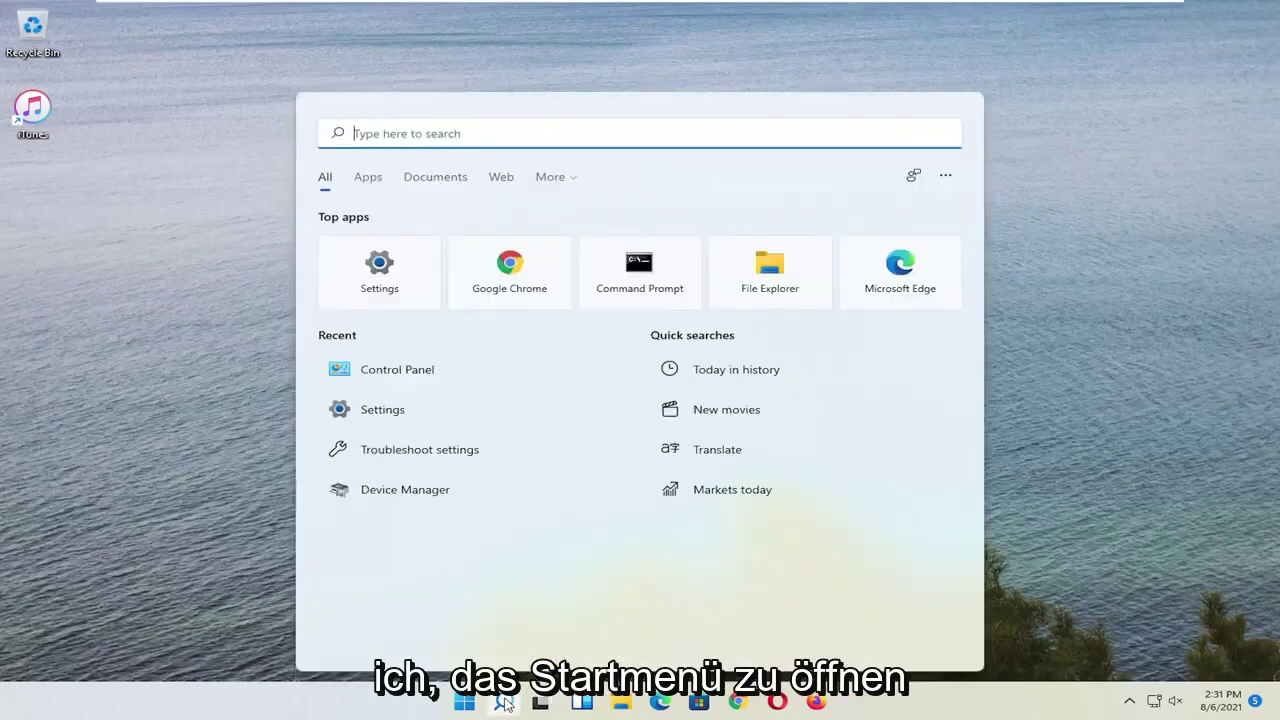
pyautogui.write('control panel')
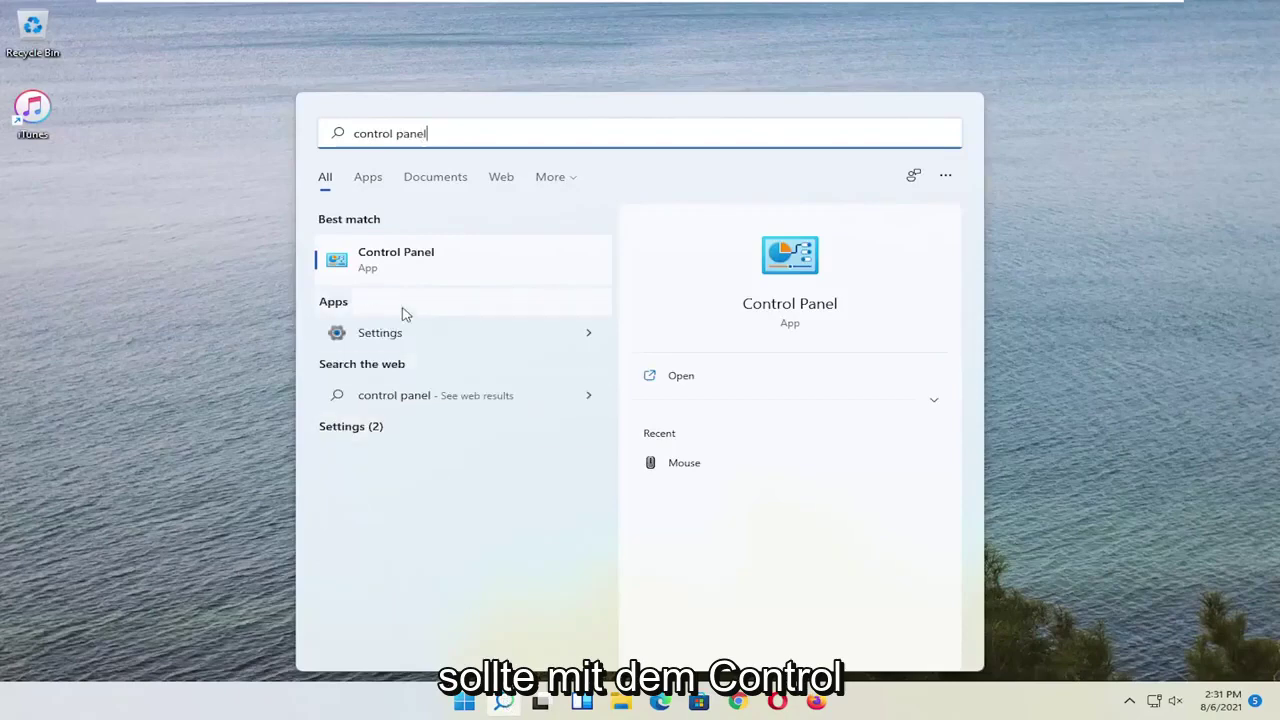
pyautogui.click(415, 268)
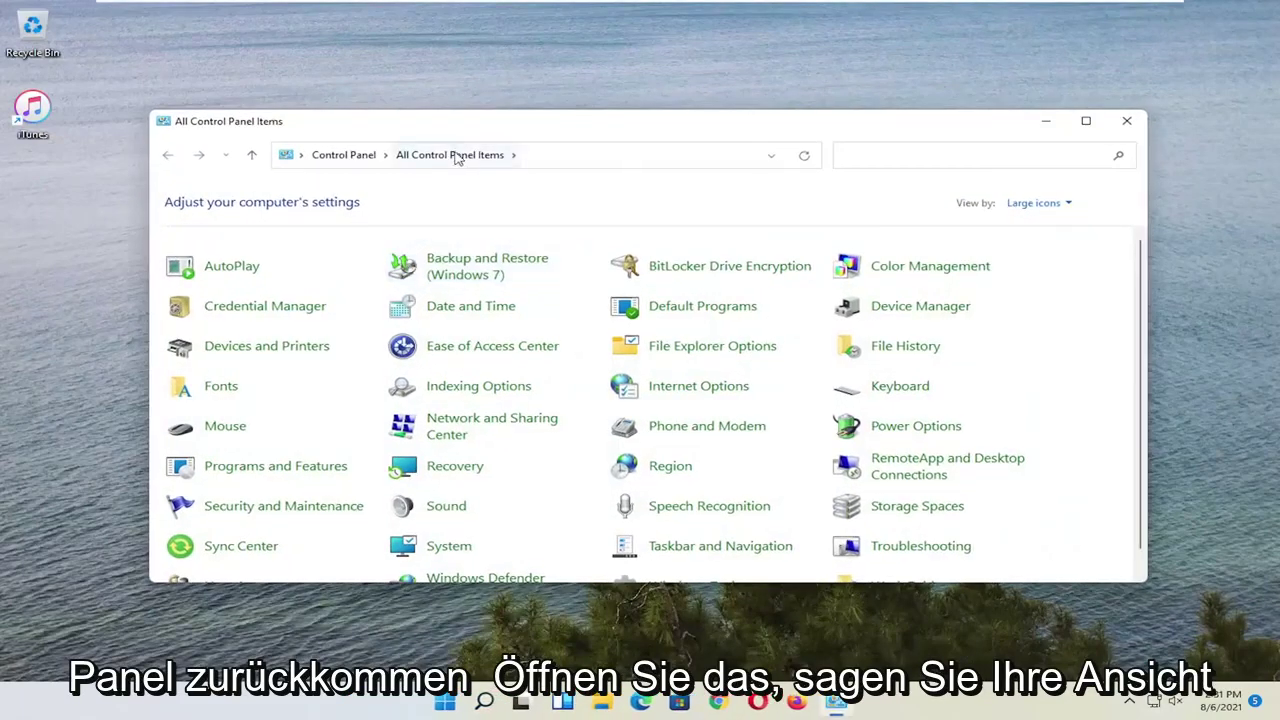
pyautogui.click(1040, 203)
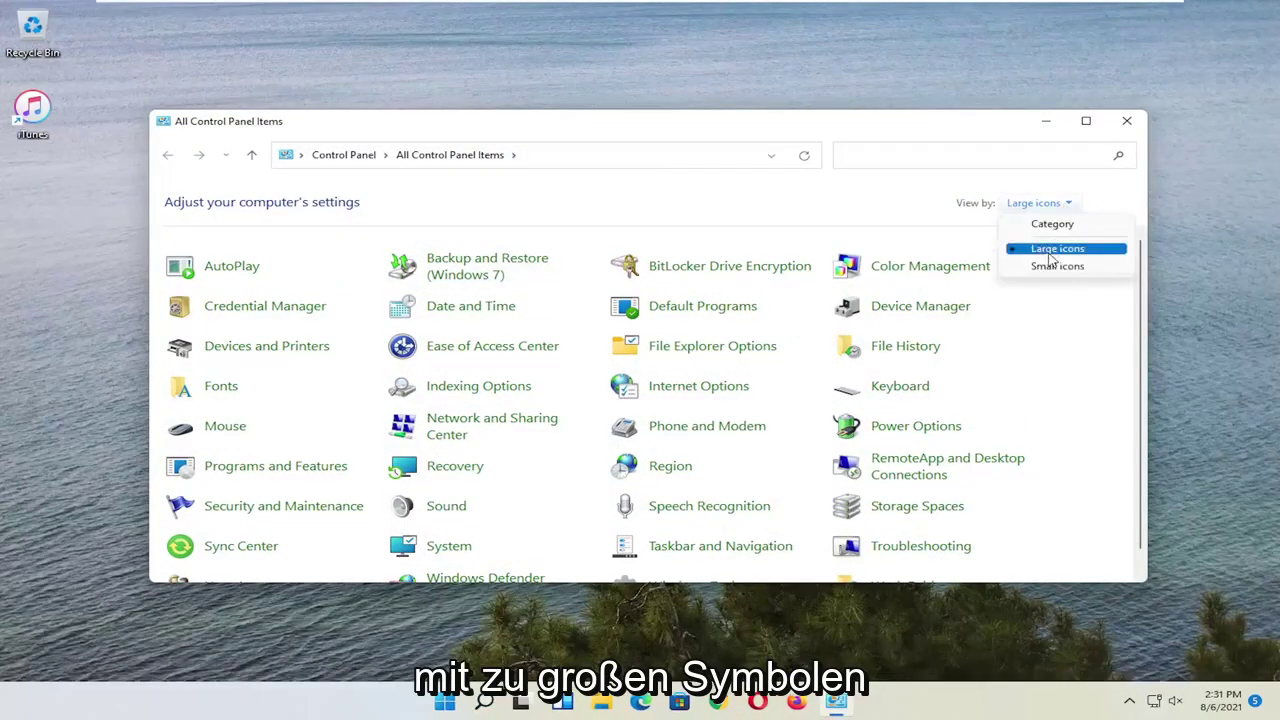
pyautogui.click(1045, 250)
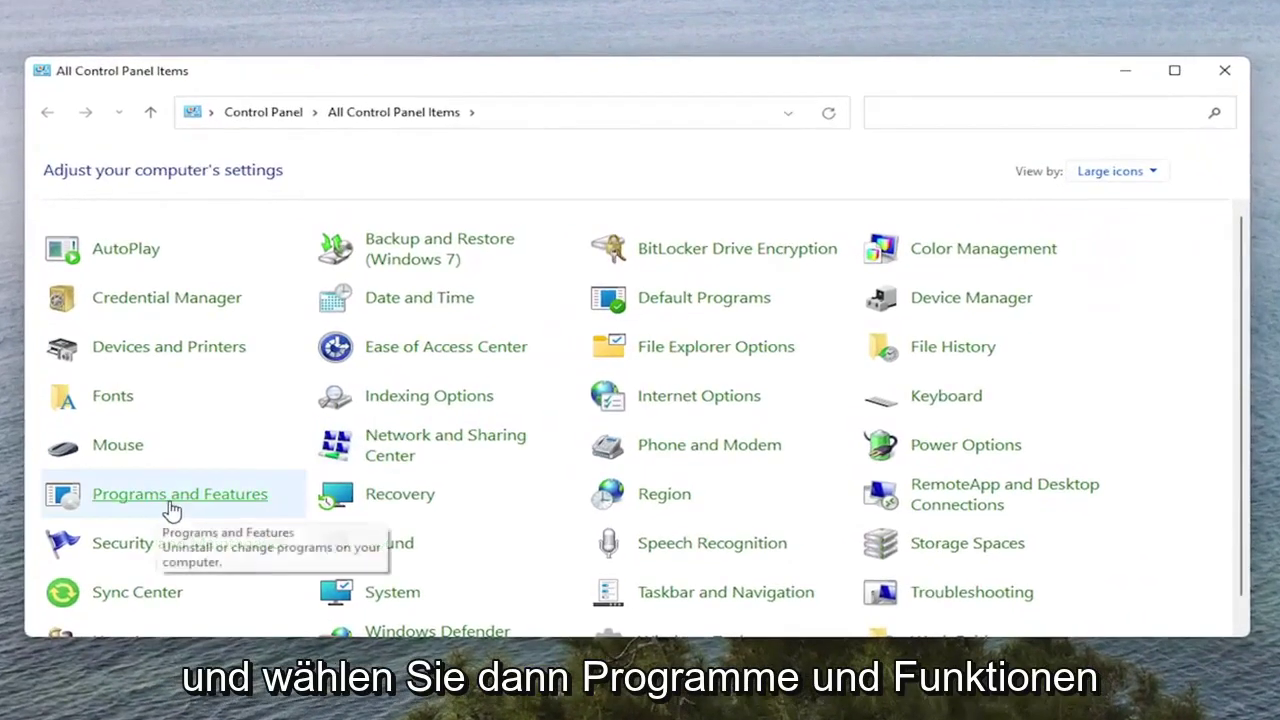
pyautogui.click(190, 495)
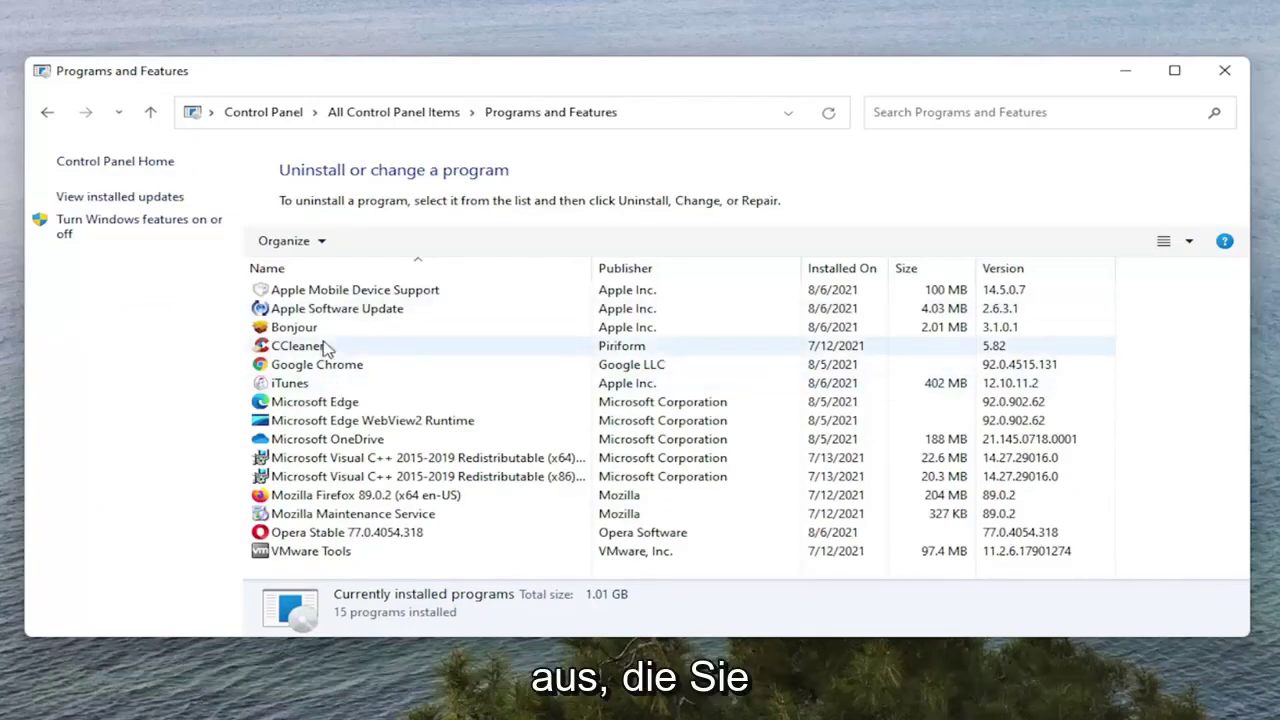
# - Repair Apple Mobile Device Support, approving the UAC prompt
pyautogui.click(306, 291)
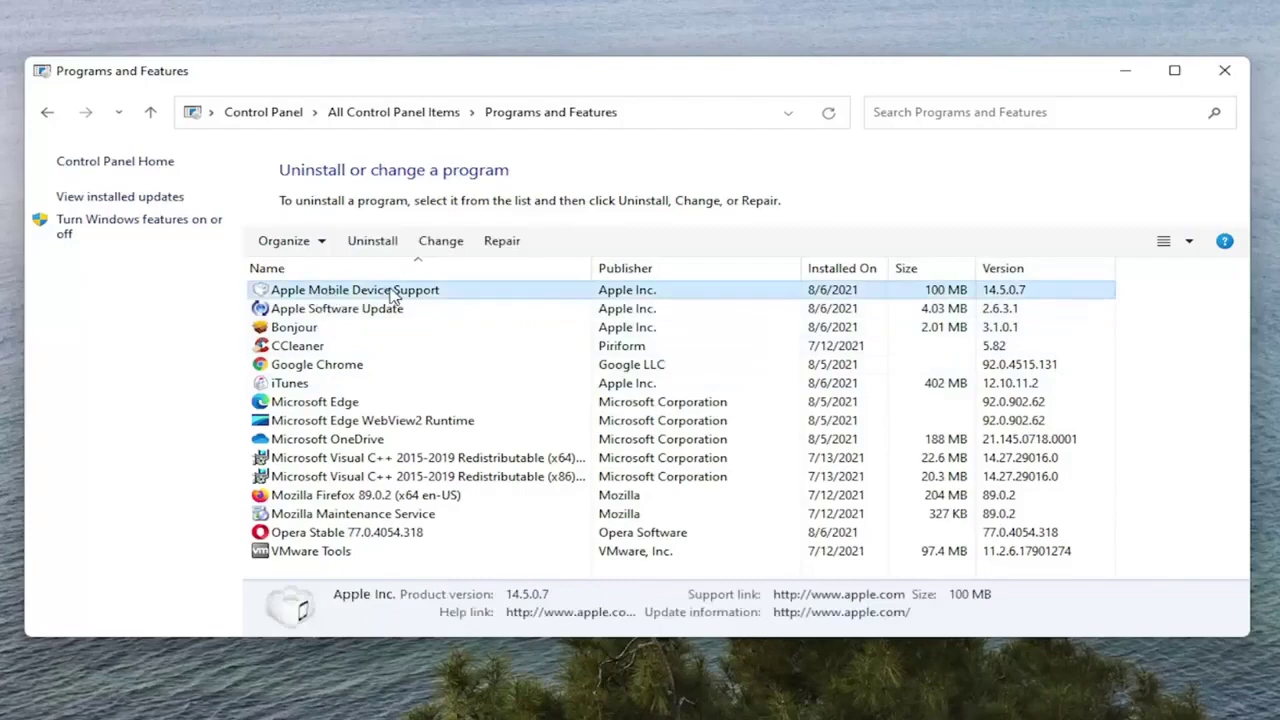
pyautogui.click(501, 243)
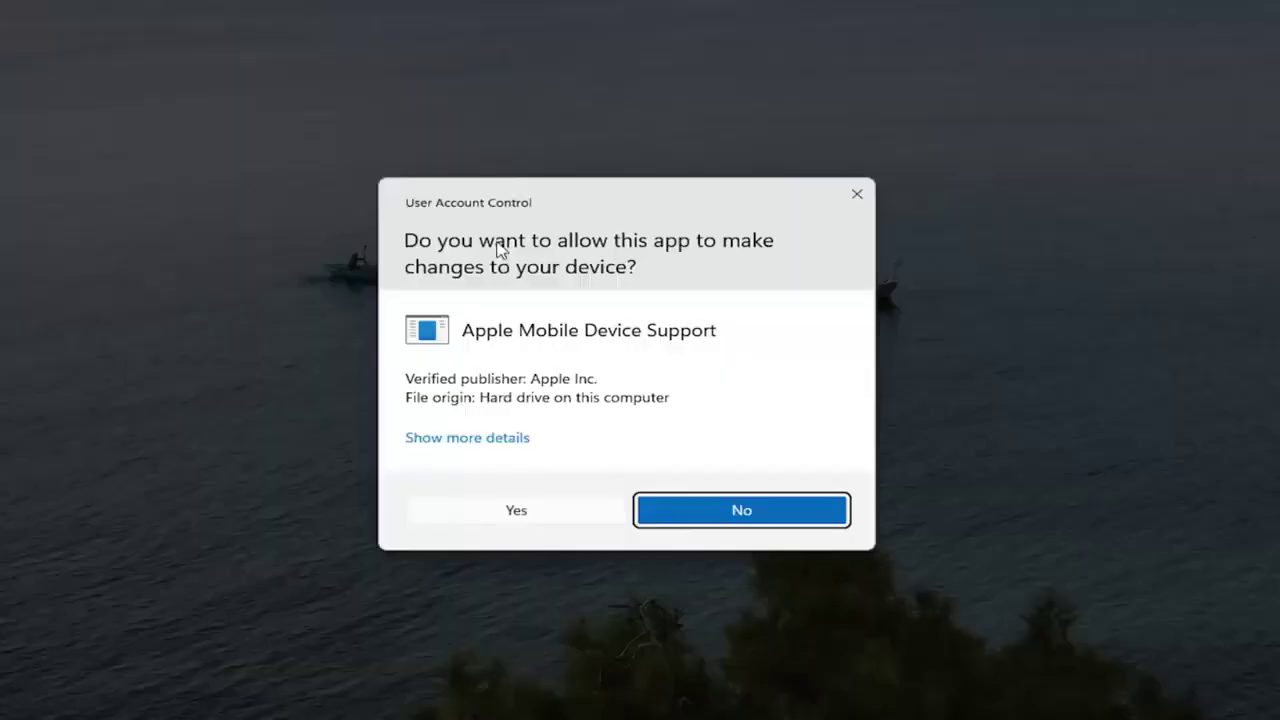
pyautogui.click(514, 512)
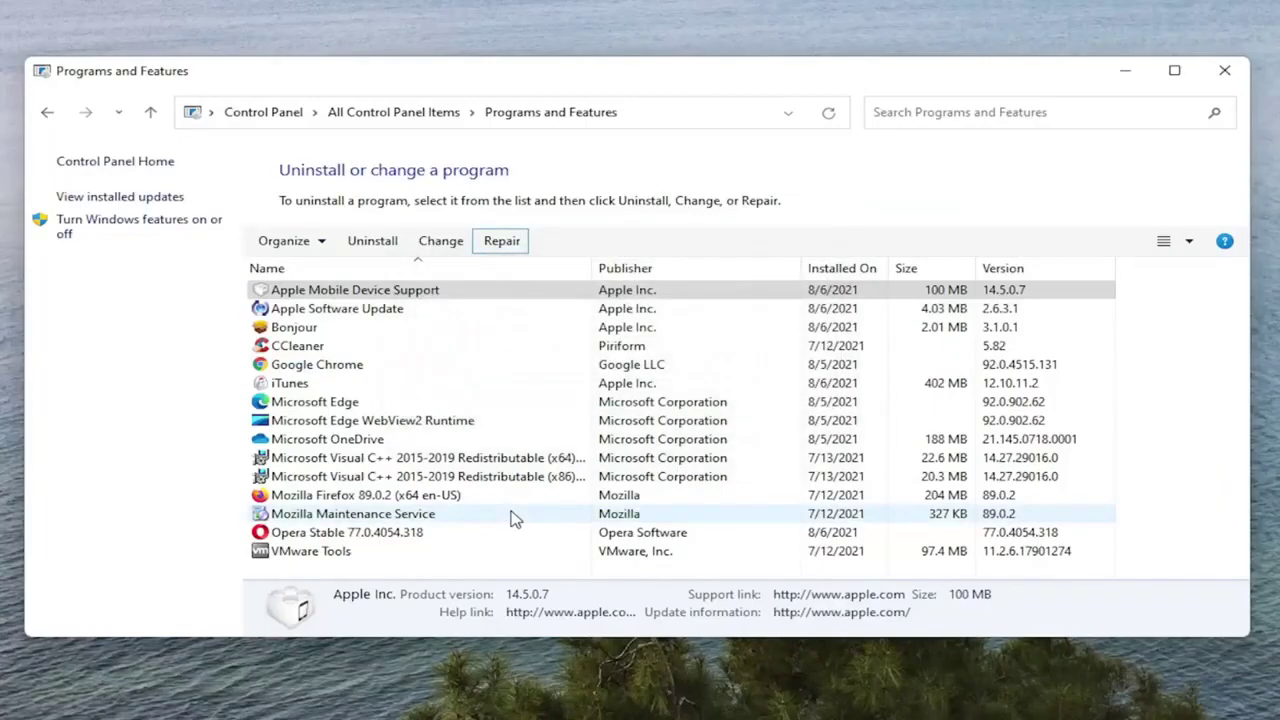
# - Repair Apple Software Update with UAC approval, then select iTunes in the list
pyautogui.click(333, 310)
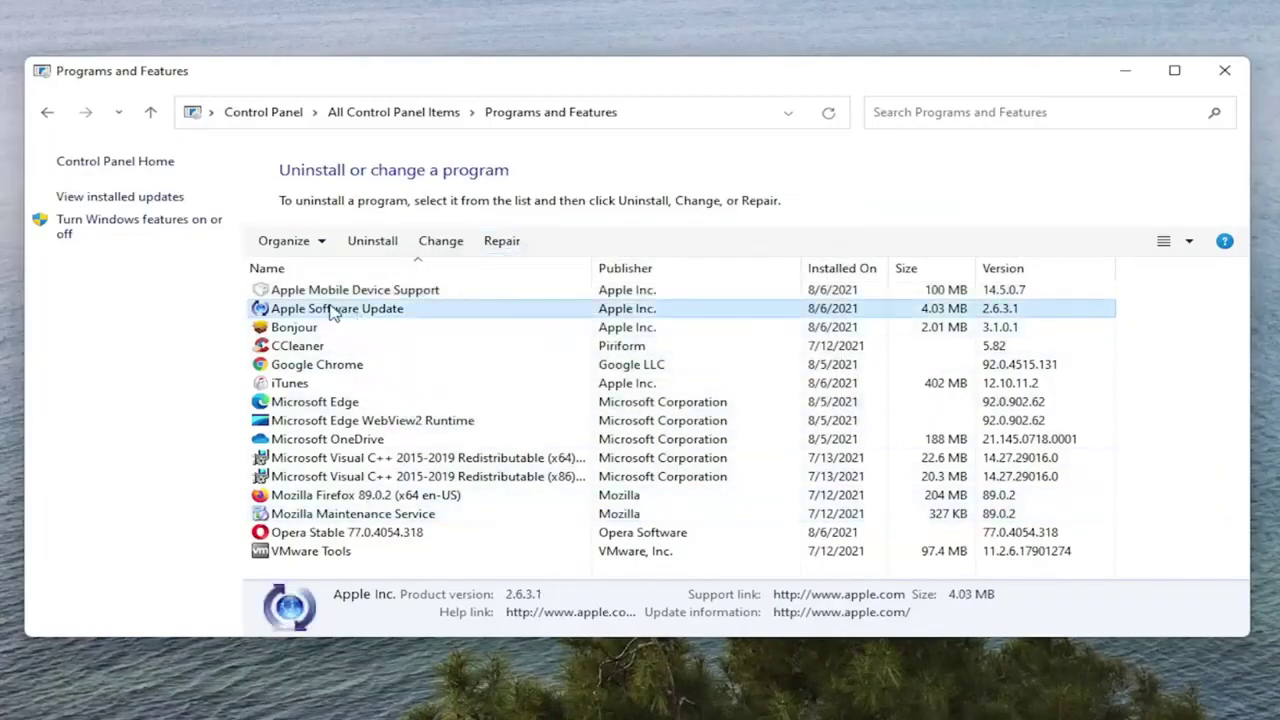
pyautogui.click(502, 243)
pyautogui.click(538, 506)
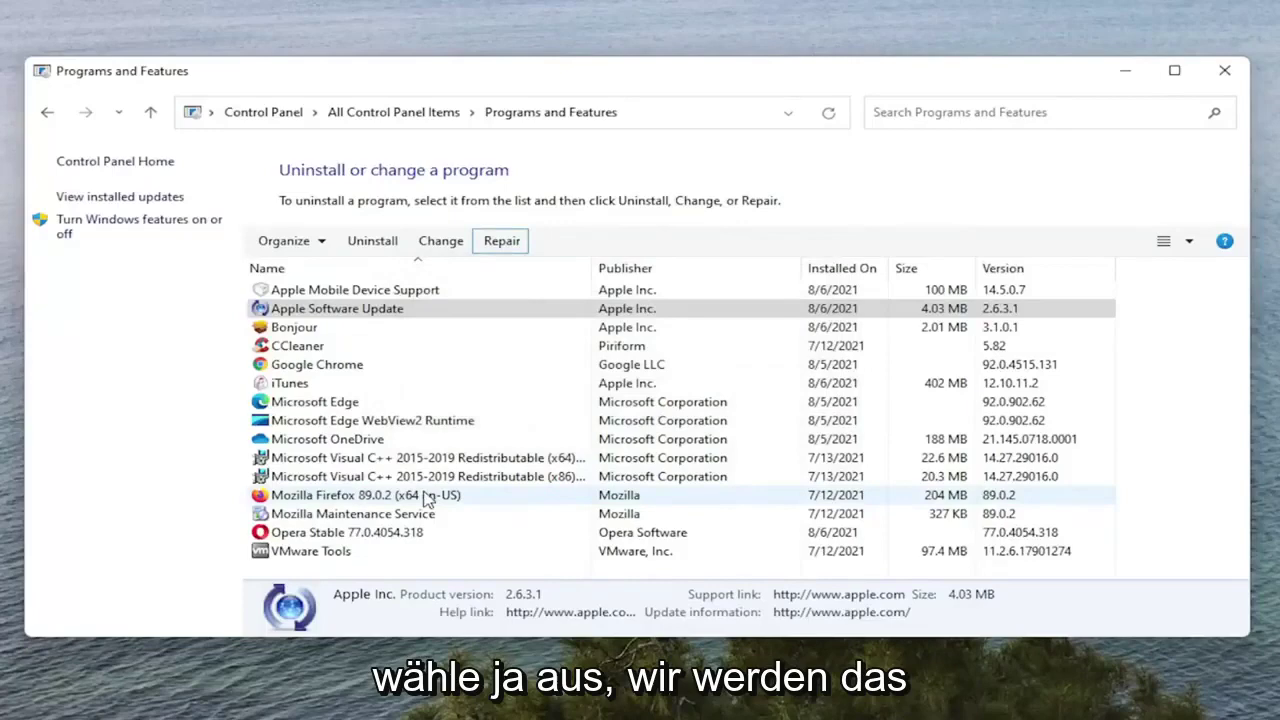
pyautogui.click(318, 384)
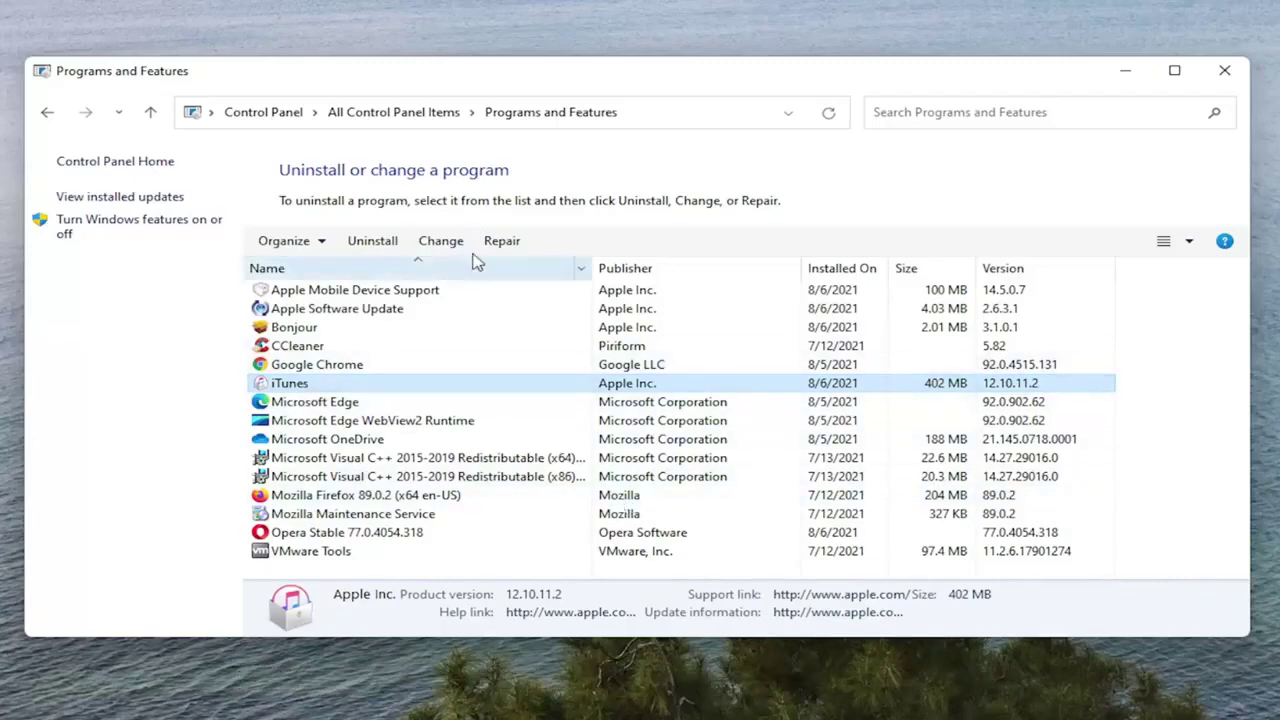
# - Run the iTunes repair and approve the UAC prompt
pyautogui.click(502, 243)
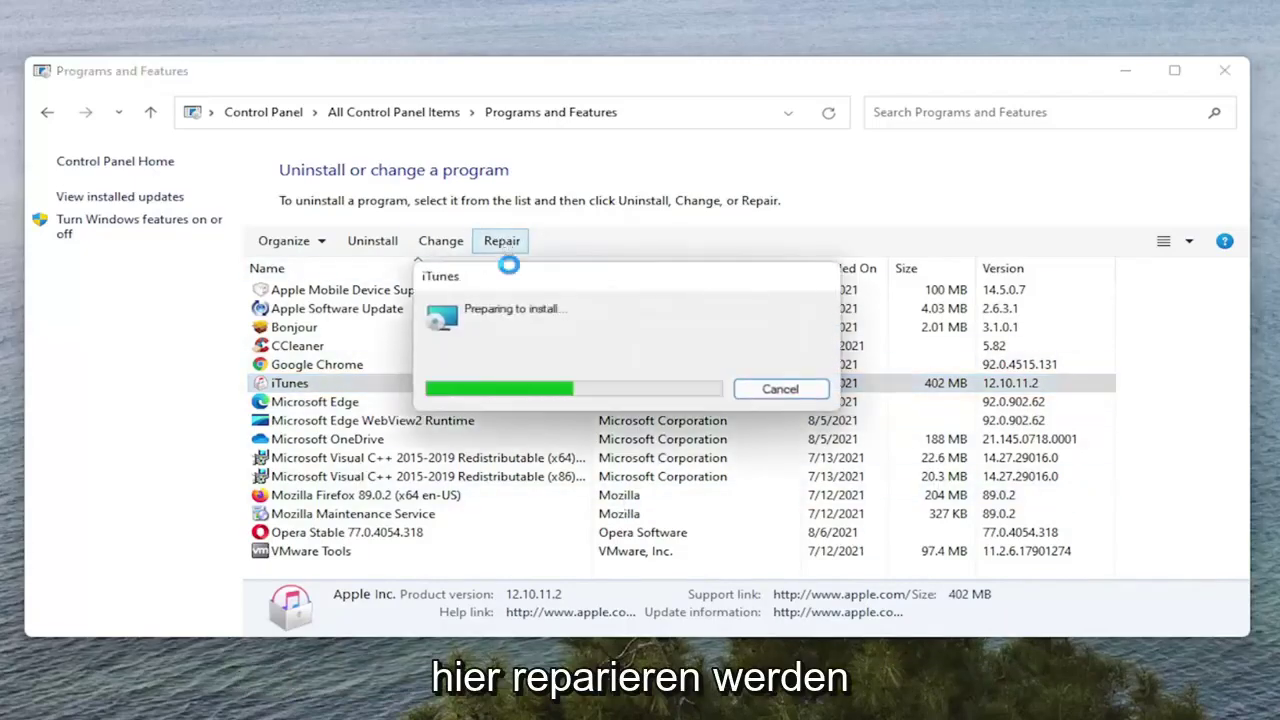
pyautogui.click(523, 510)
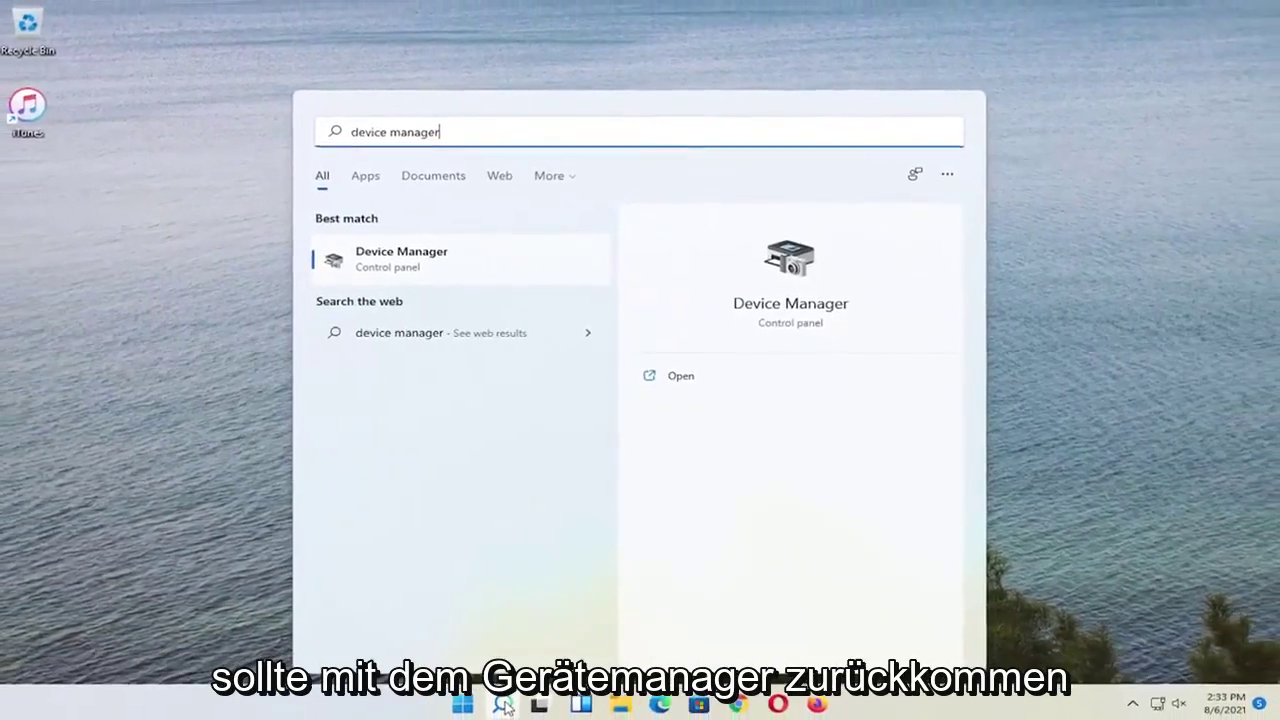
# - Open Device Manager, move its window right, and expand Universal Serial Bus controllers
pyautogui.click(399, 265)
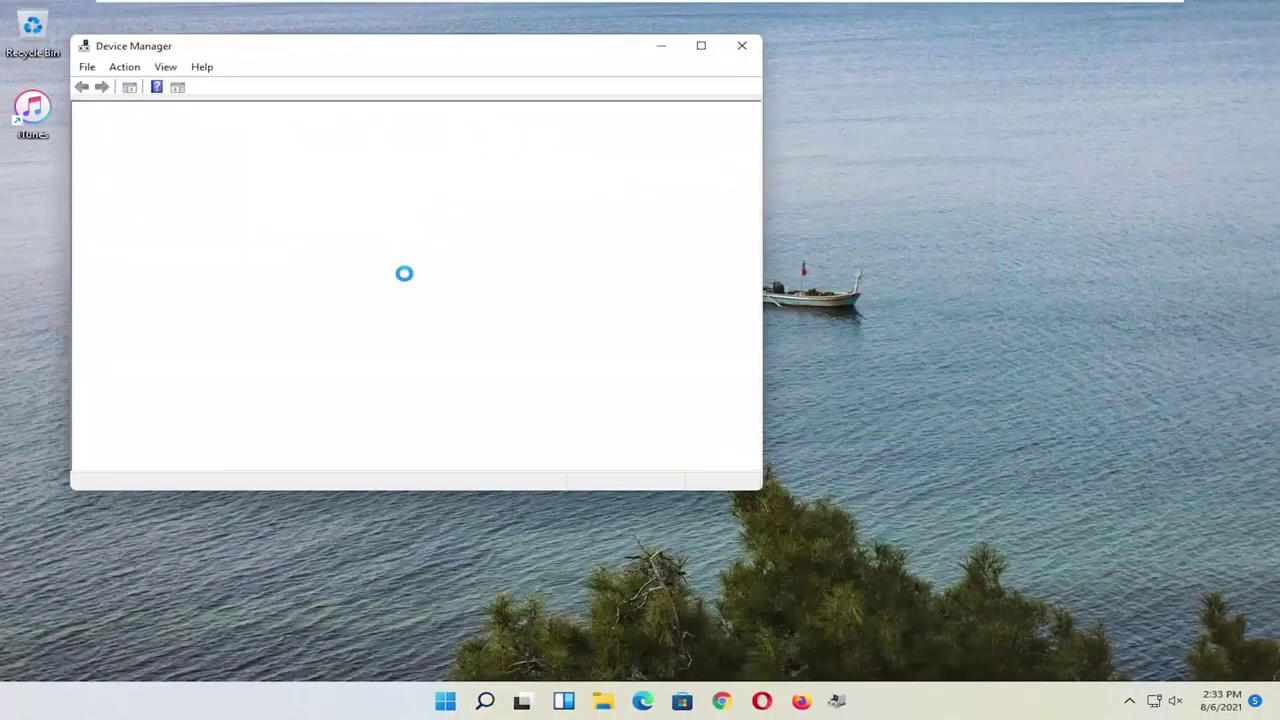
pyautogui.moveTo(443, 40); pyautogui.dragTo(676, 81)
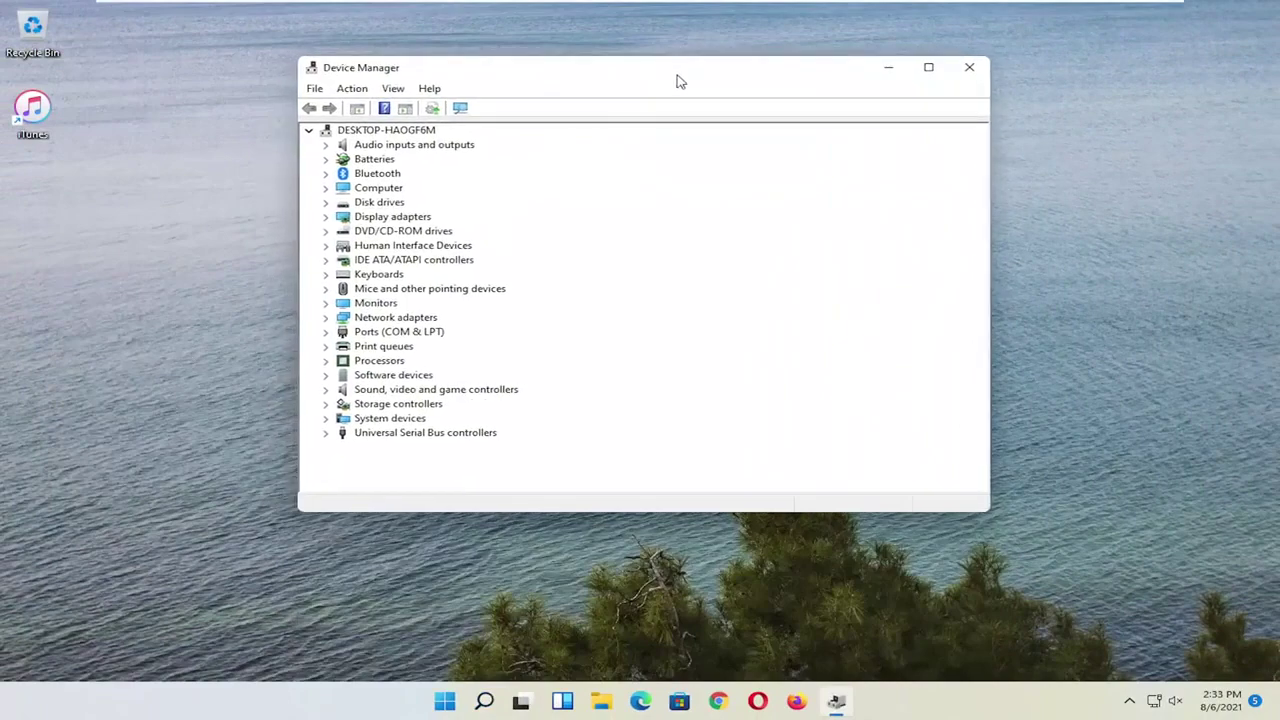
pyautogui.click(438, 441)
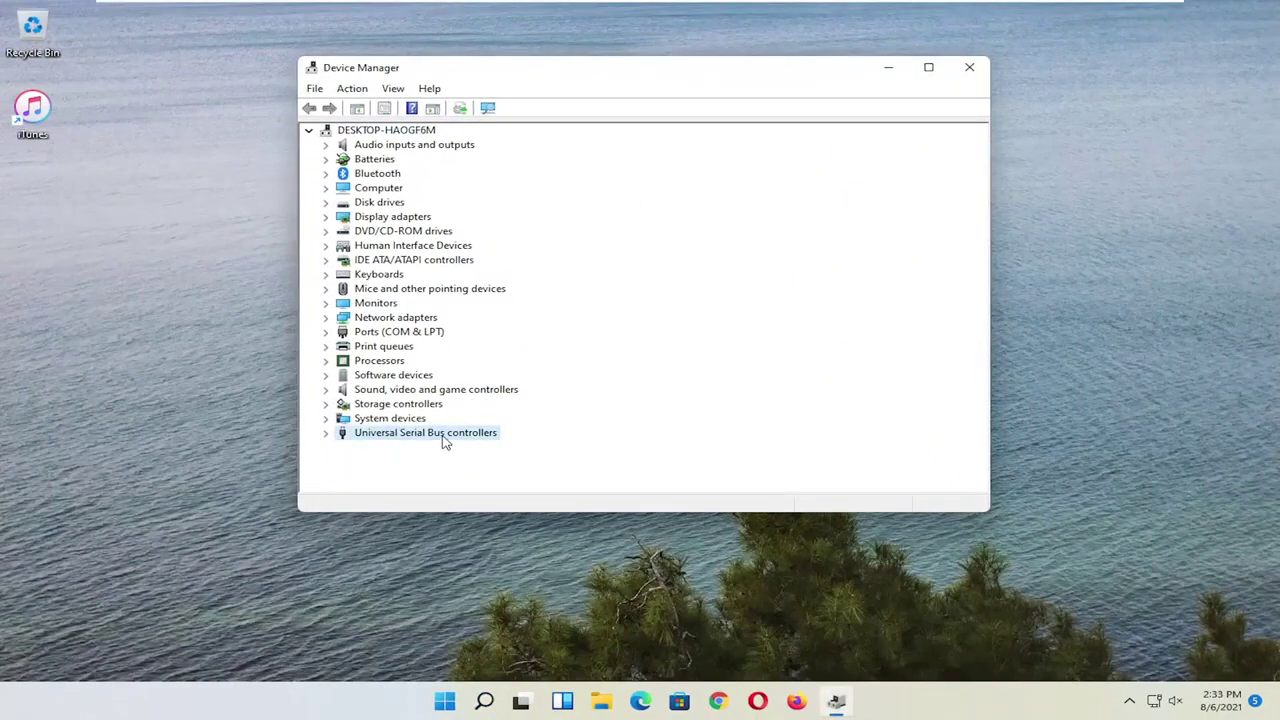
pyautogui.doubleClick(445, 433)
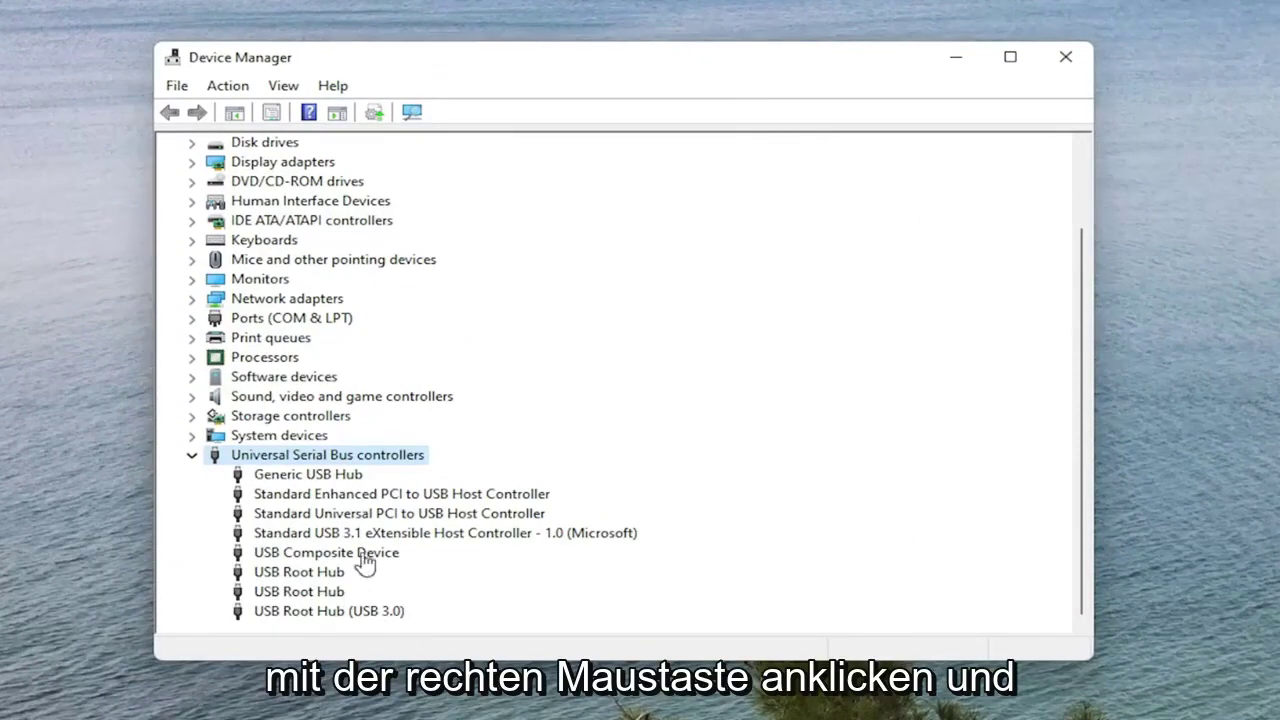
# - Start a driver update on USB Root Hub, trying the automatic search before going back
pyautogui.click(297, 572)
pyautogui.rightClick(296, 590)
pyautogui.click(422, 598)
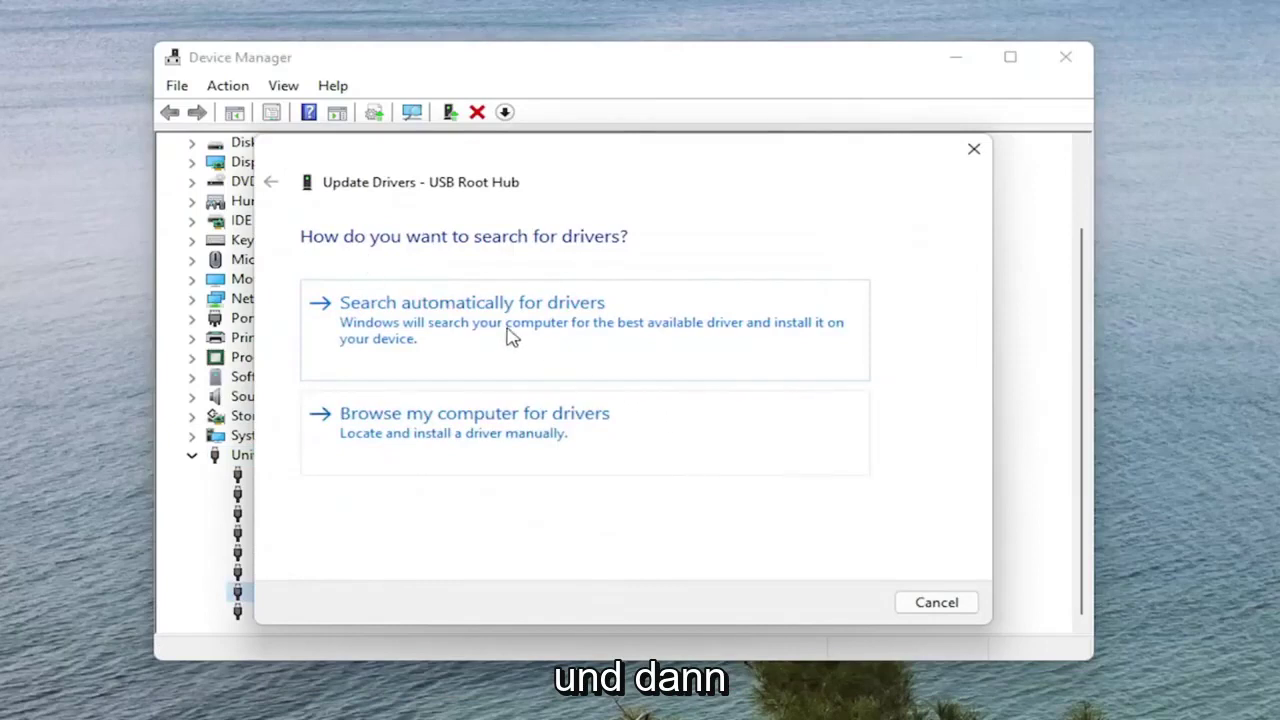
pyautogui.click(530, 336)
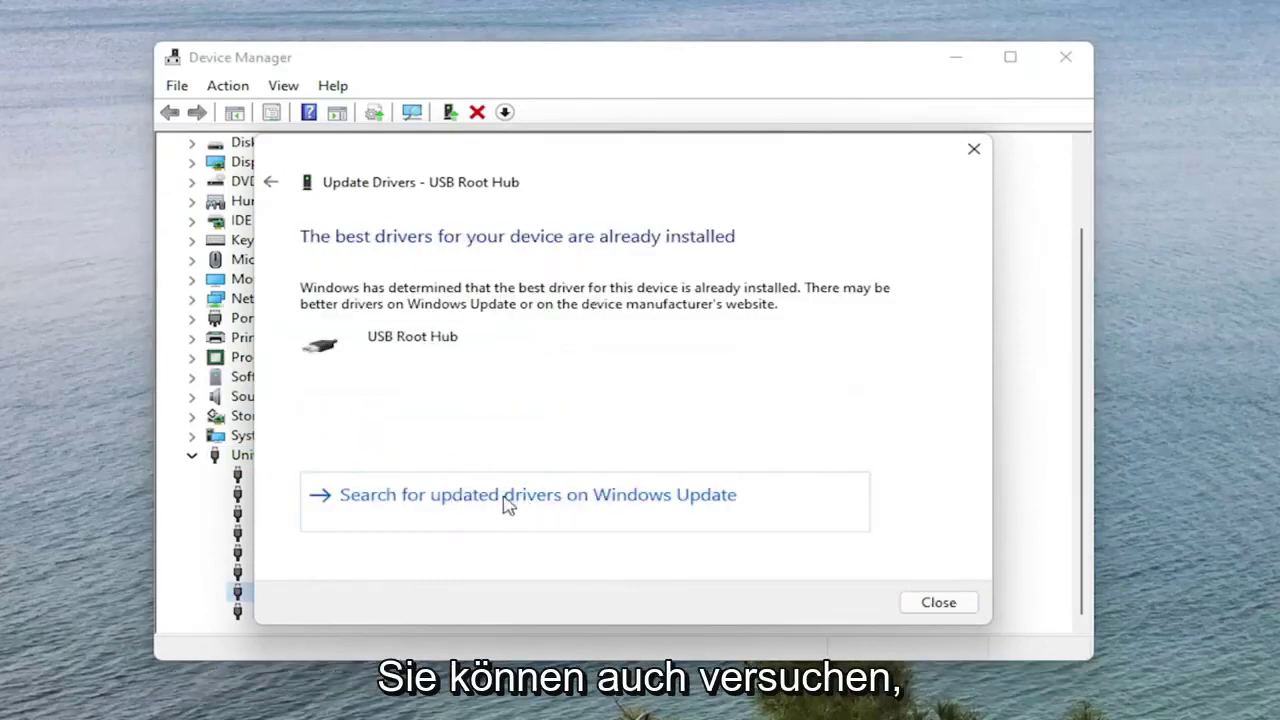
pyautogui.click(273, 181)
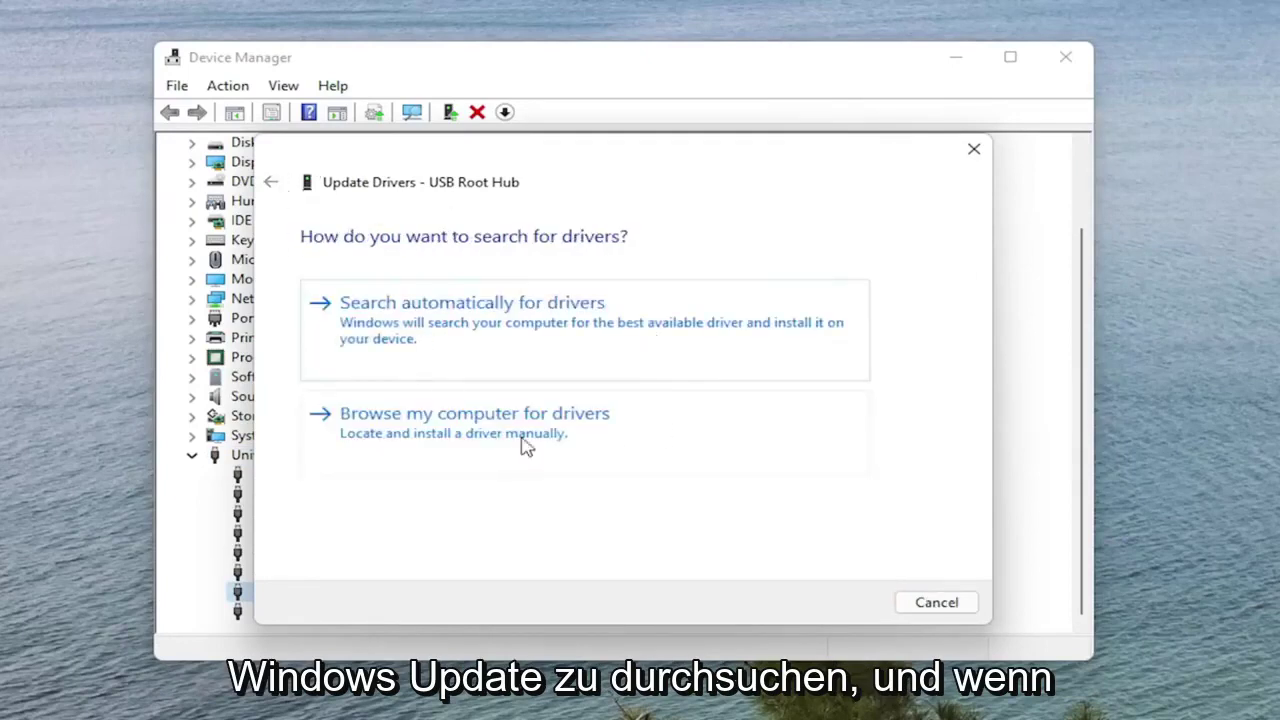
# - Install the compatible USB Root Hub driver from the list on this computer
pyautogui.click(462, 438)
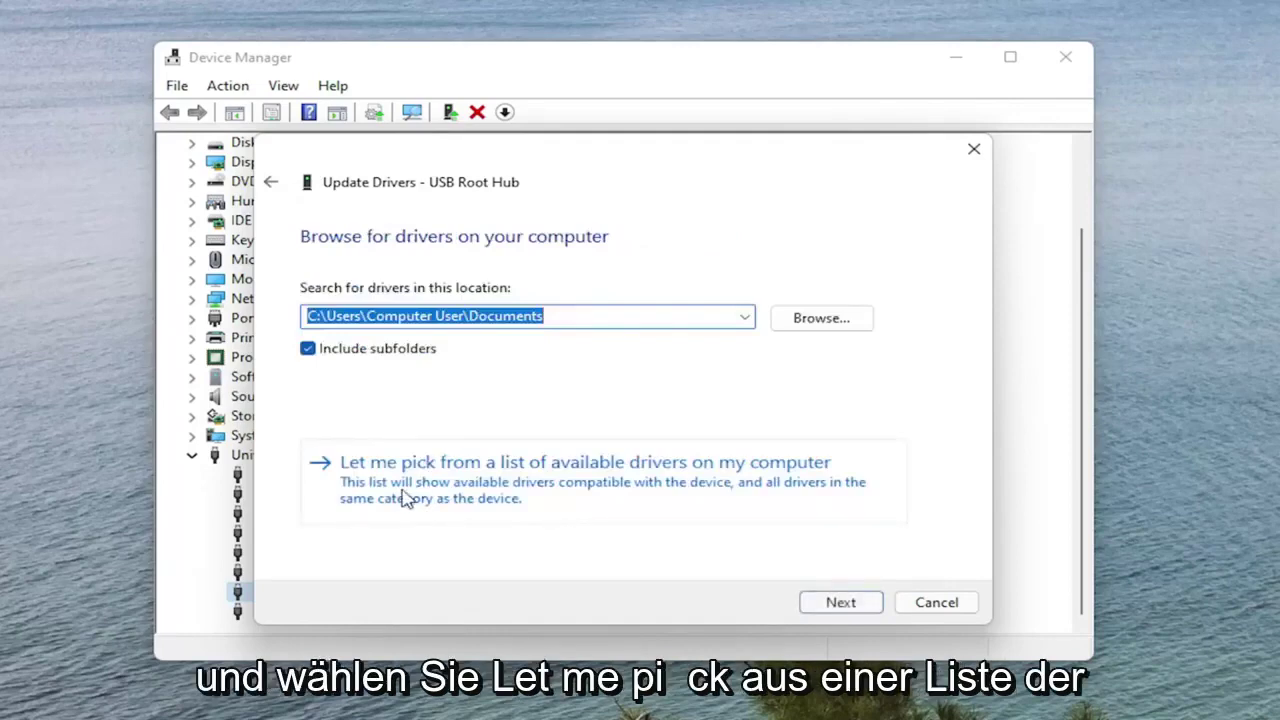
pyautogui.click(610, 490)
pyautogui.click(372, 418)
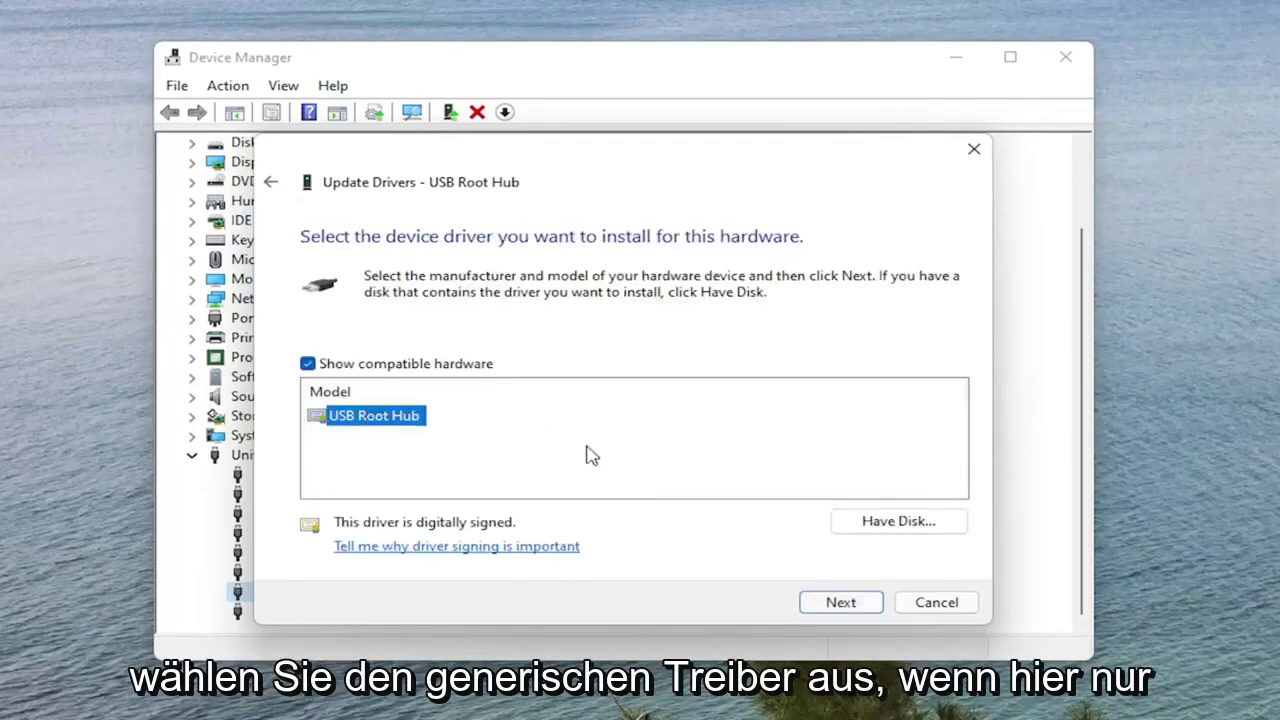
pyautogui.click(841, 603)
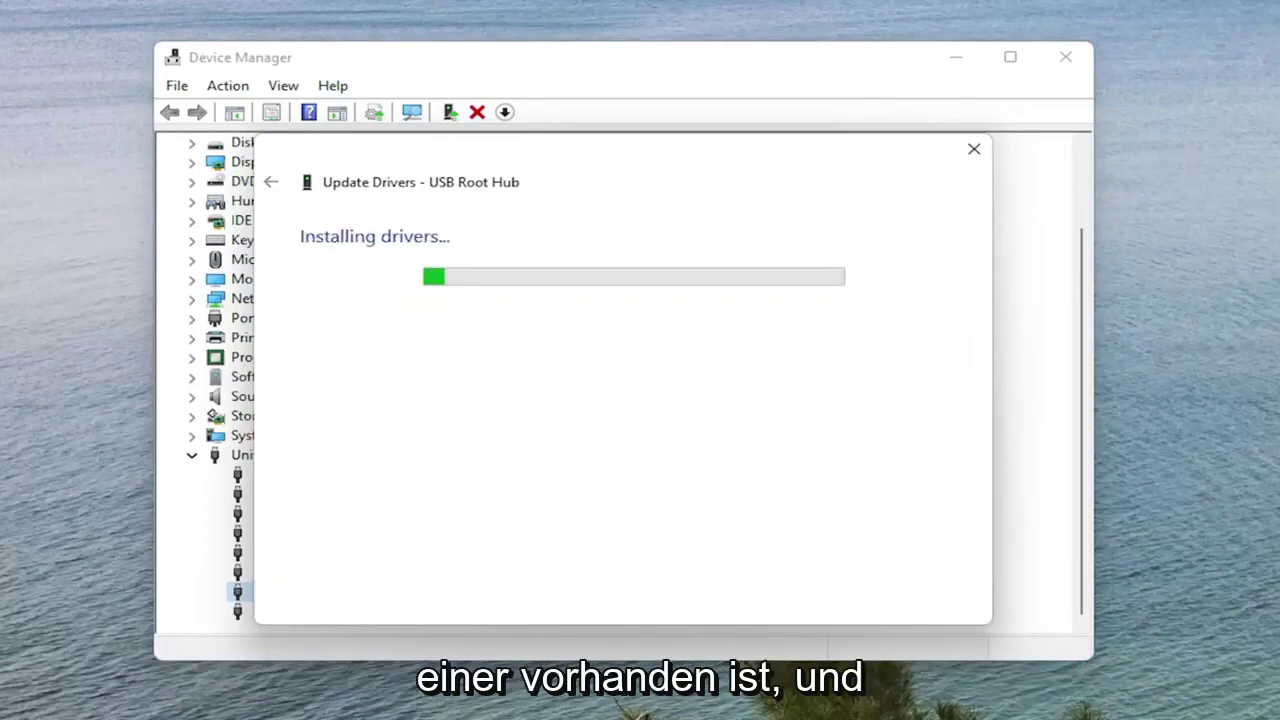
pyautogui.click(934, 603)
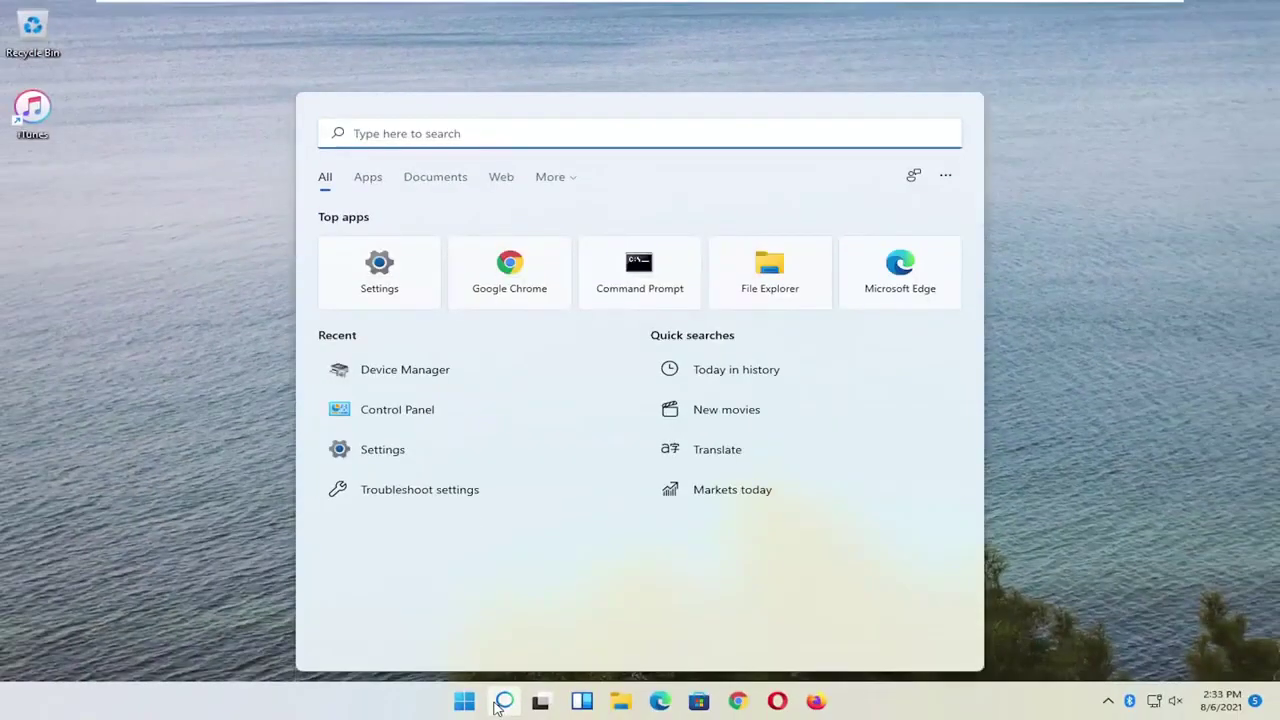
# - Open Services, select Apple Mobile Device Service, and widen the window and Name column
pyautogui.write('services')
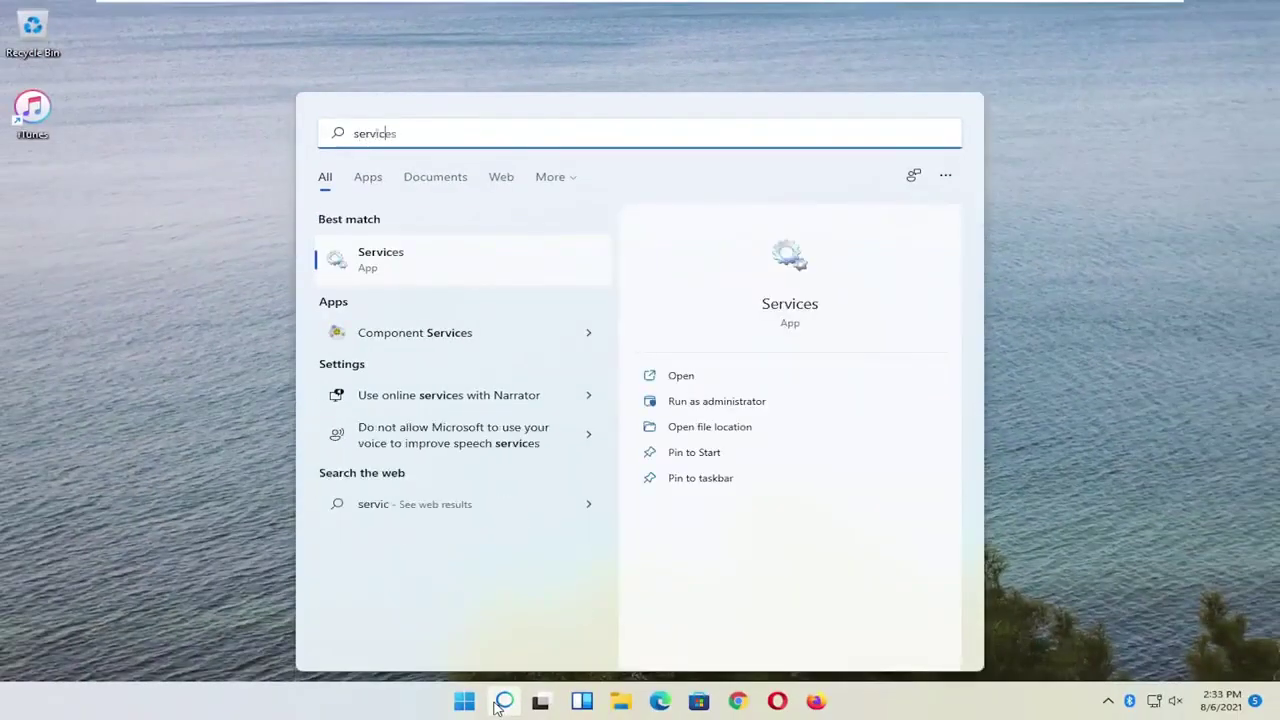
pyautogui.click(417, 263)
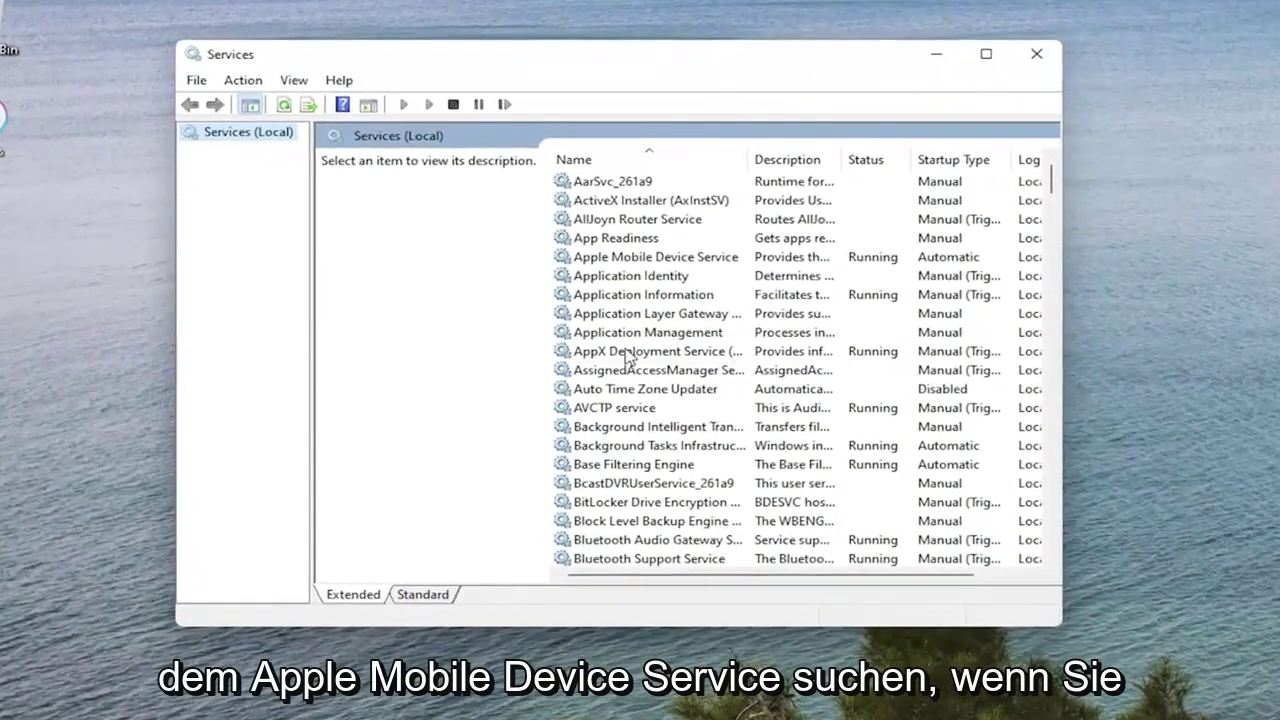
pyautogui.click(617, 308)
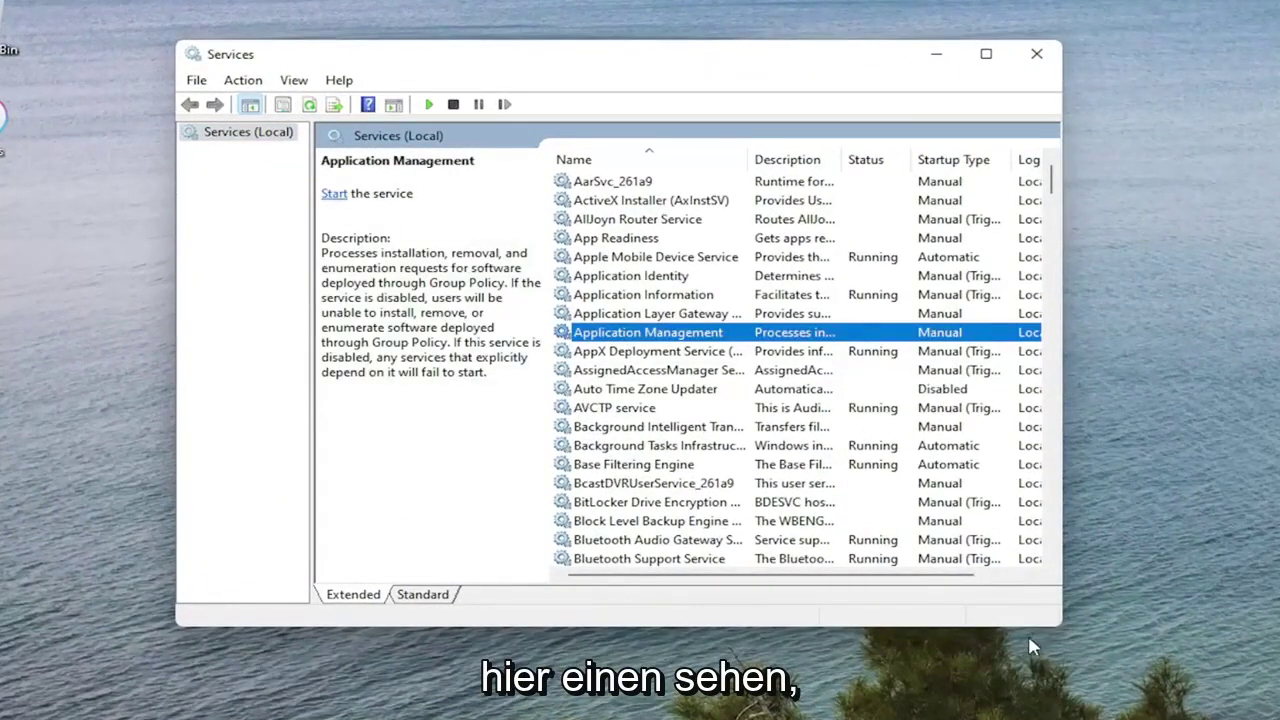
pyautogui.click(694, 258)
pyautogui.moveTo(1062, 628); pyautogui.dragTo(1180, 680)
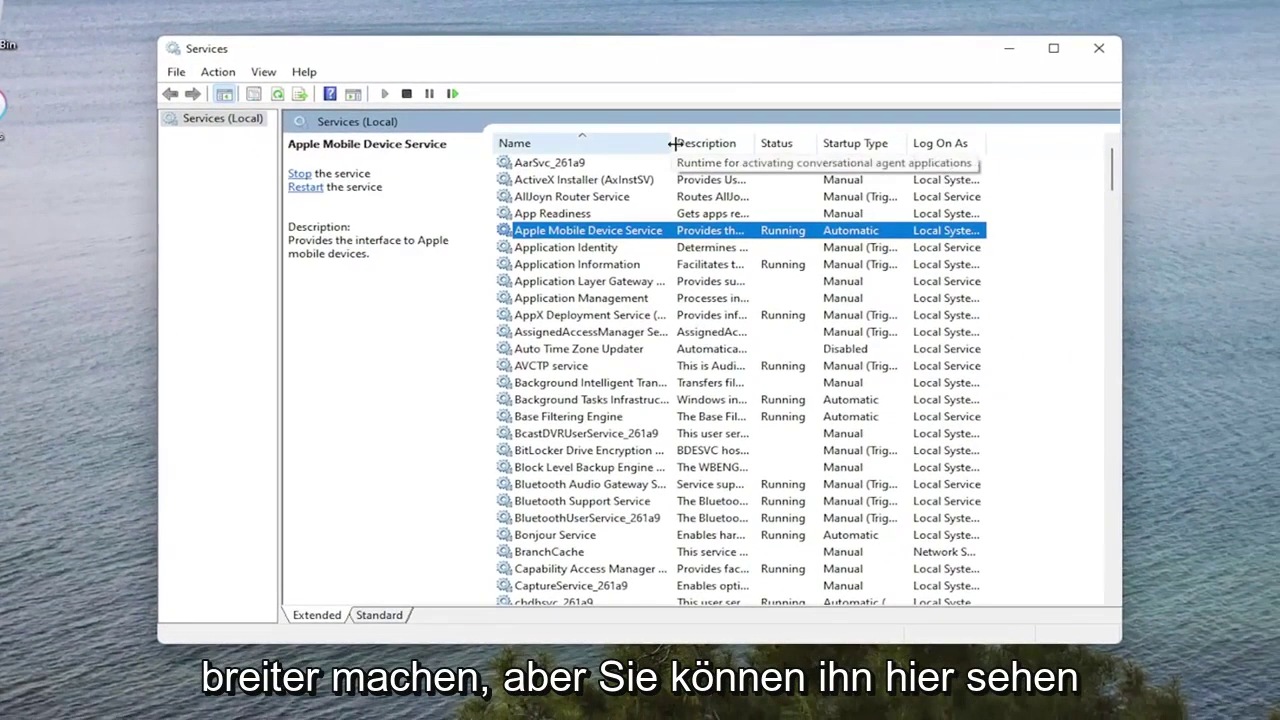
pyautogui.moveTo(674, 143); pyautogui.dragTo(715, 148)
# - Set Apple Mobile Device Service startup type to Automatic, apply it, and confirm with OK
pyautogui.doubleClick(623, 232)
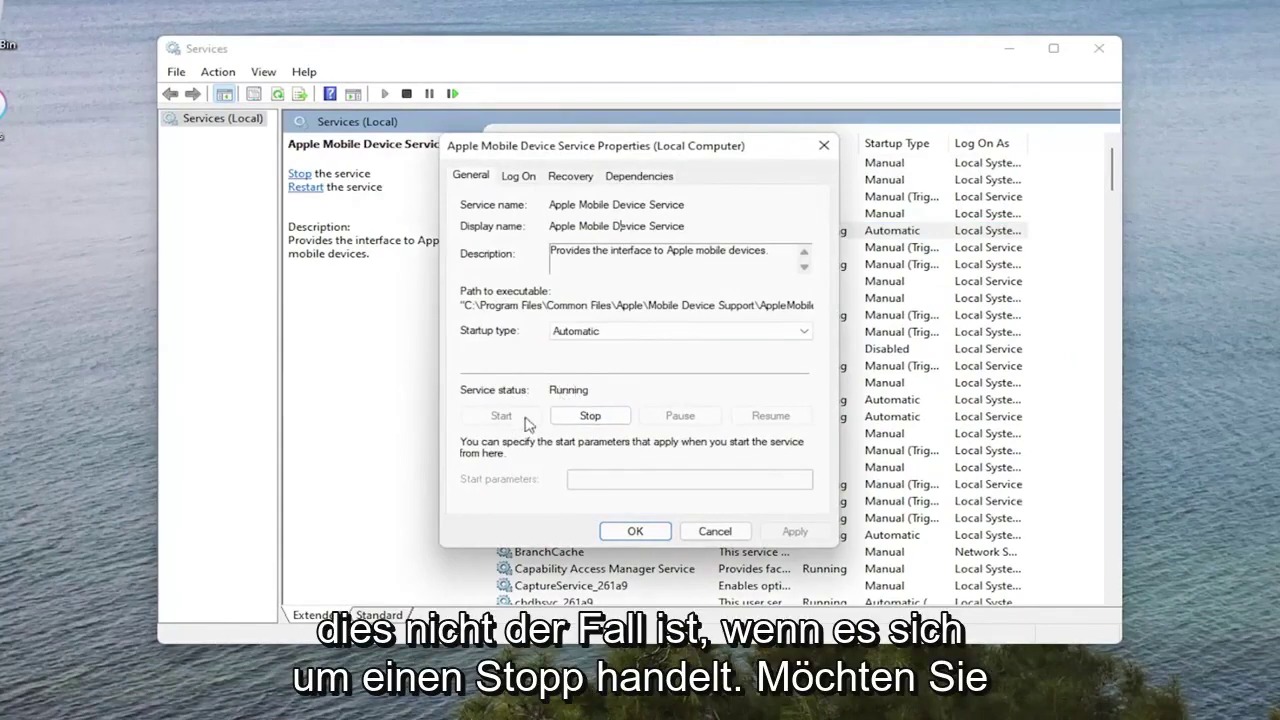
pyautogui.click(560, 334)
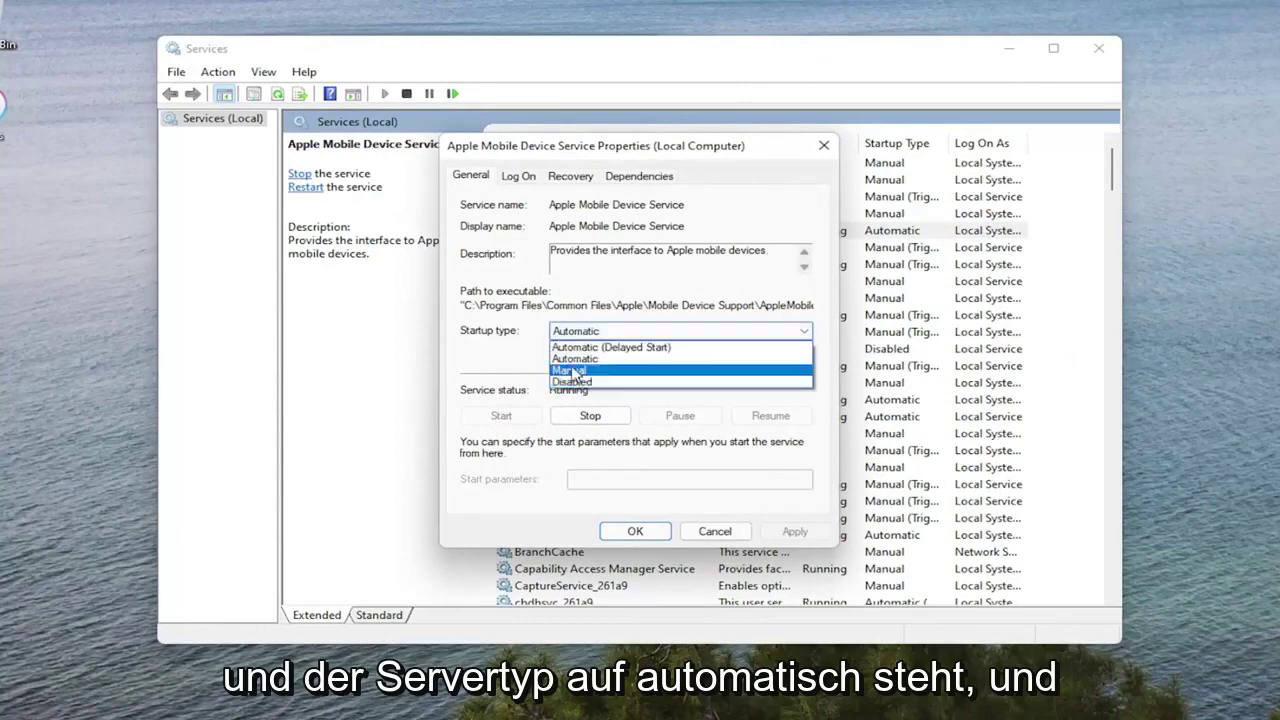
pyautogui.click(585, 364)
pyautogui.click(797, 535)
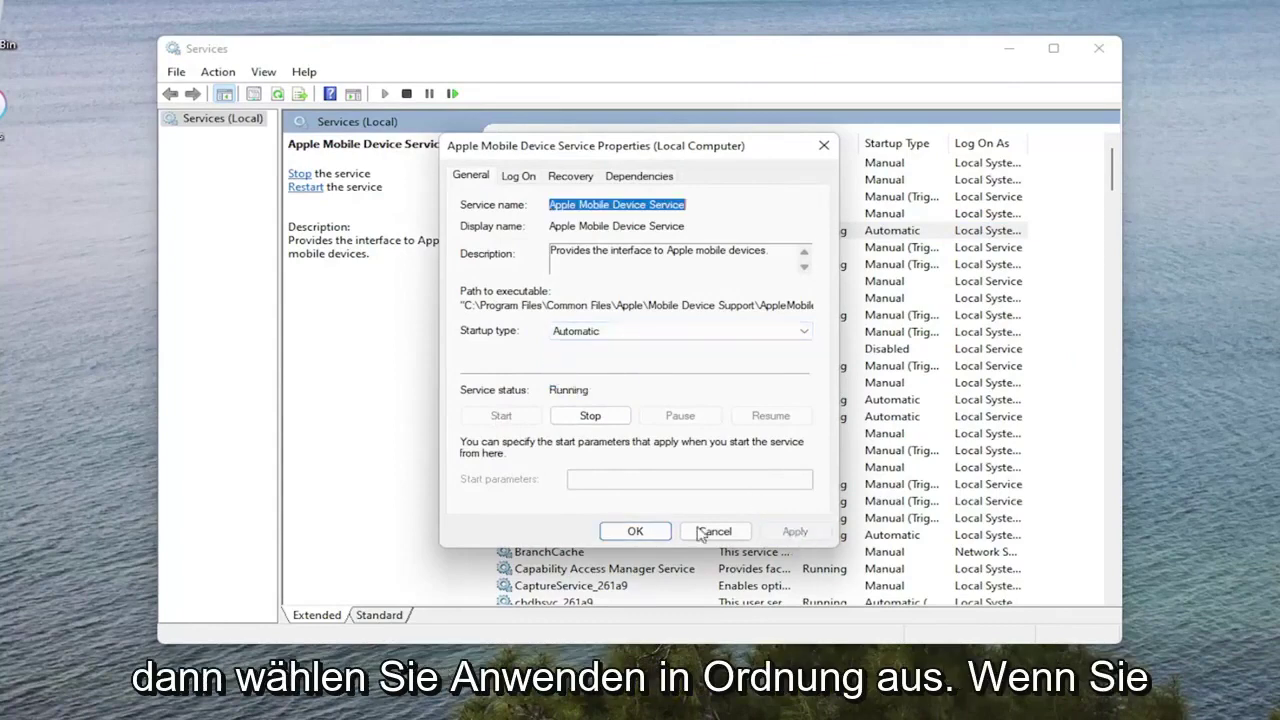
pyautogui.click(635, 531)
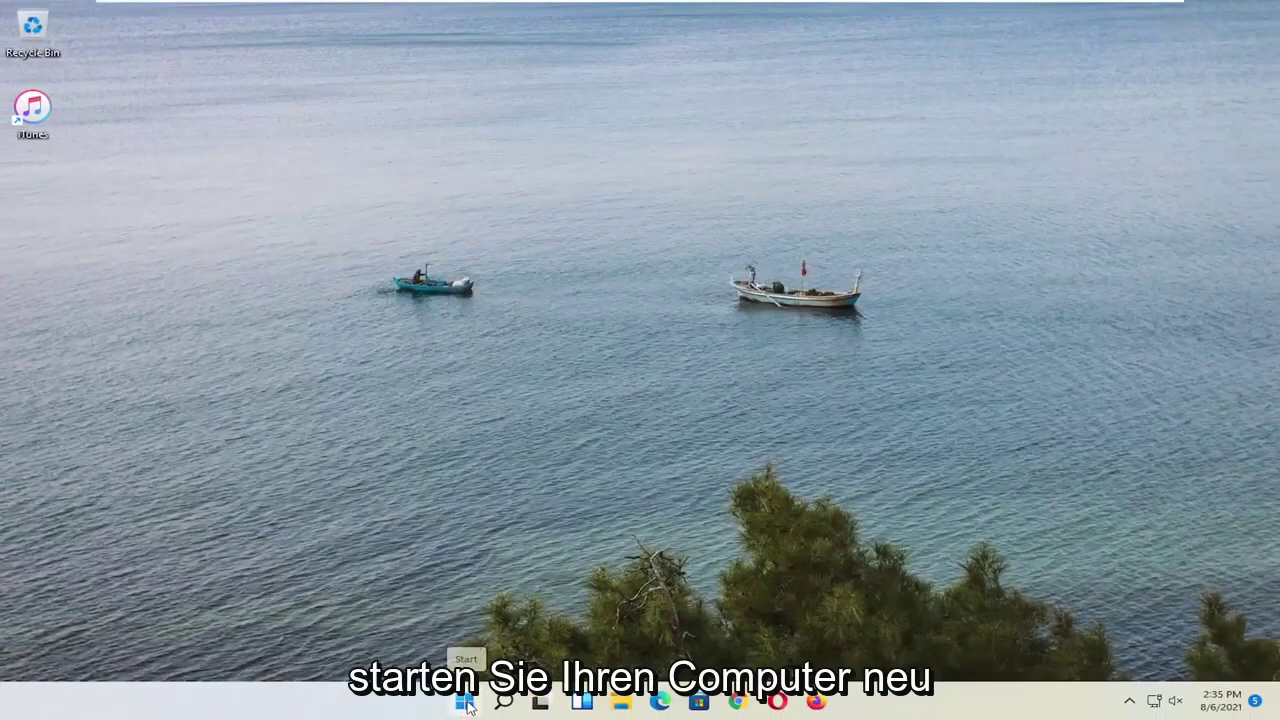
# - Restart the PC from the Start button's Shut down or sign out menu
pyautogui.rightClick(453, 709)
pyautogui.moveTo(440, 638)
pyautogui.click(590, 663)
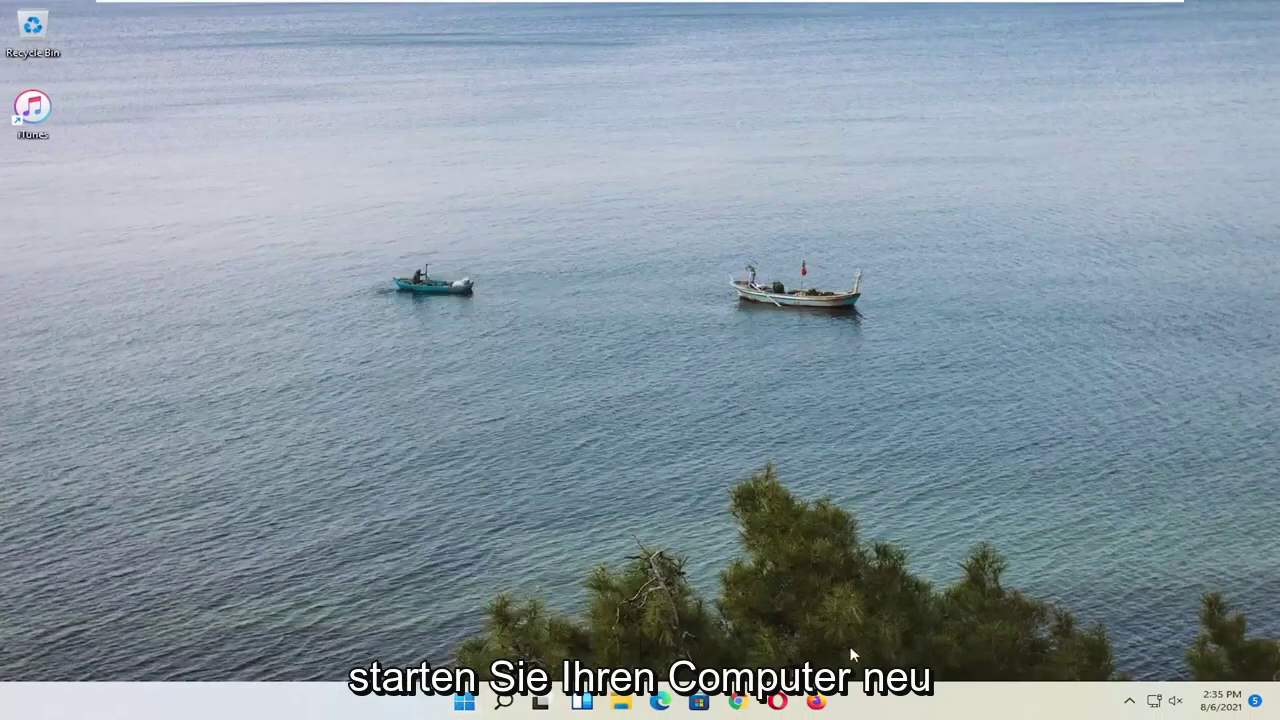